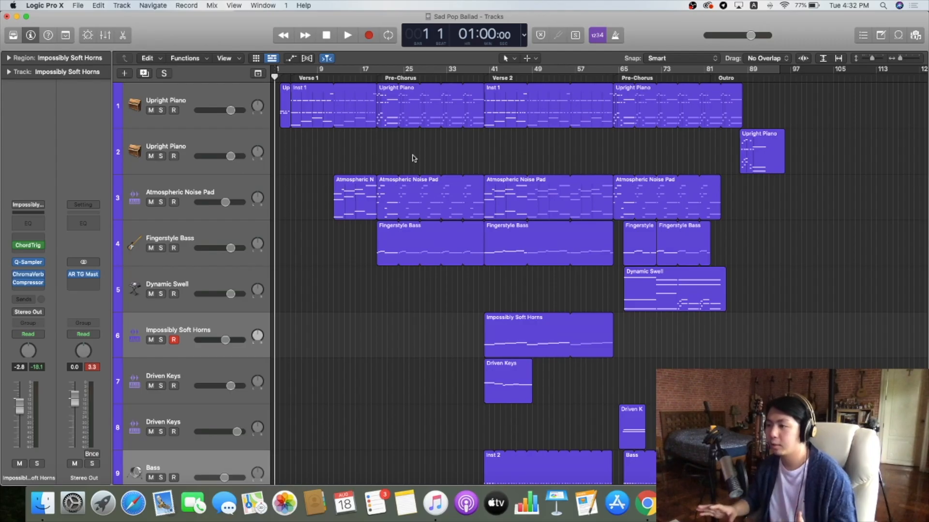
Step: Audition the first Upright Piano track in solo, select the Atmospheric Noise Pad track, and end the piano's solo
left_click(161, 110)
key("space")
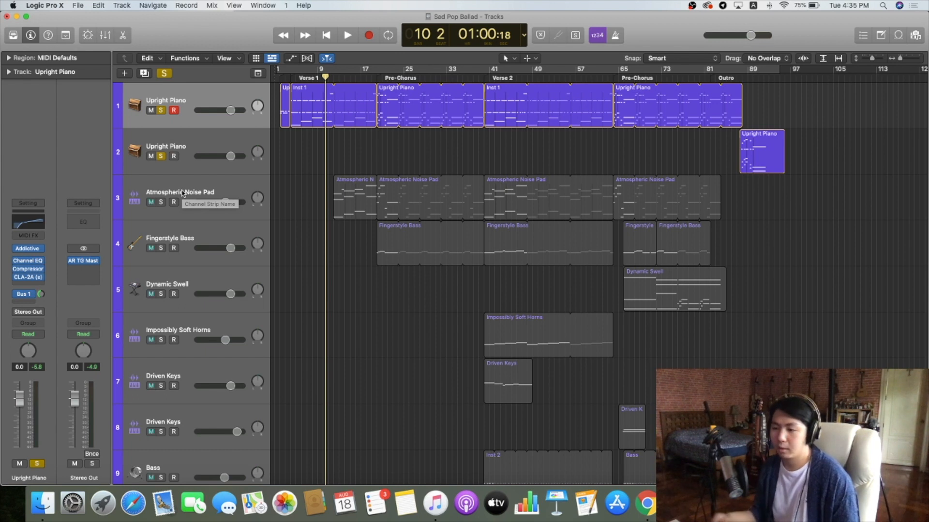
left_click(183, 193)
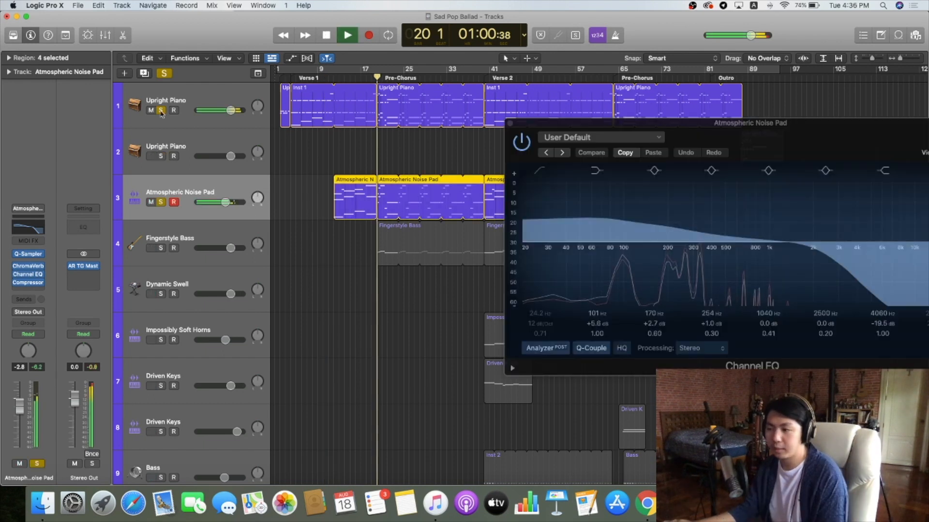
left_click(162, 110)
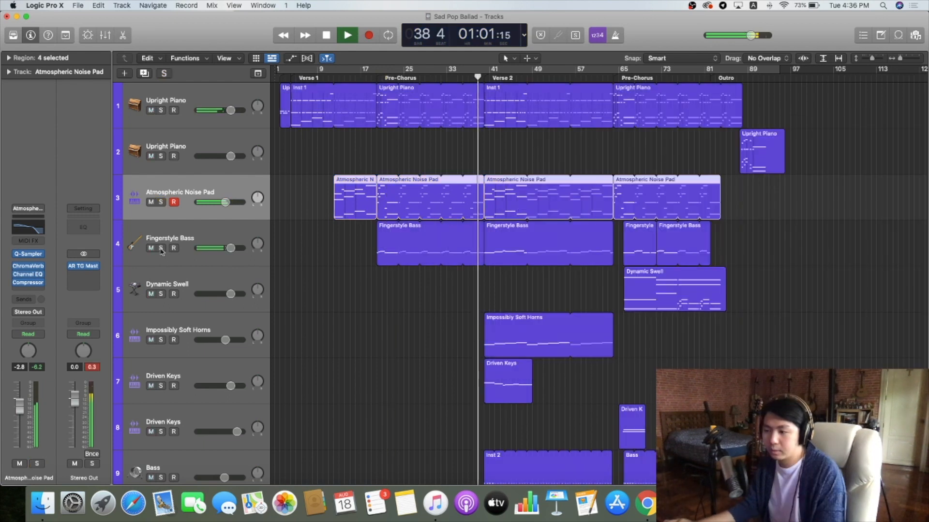
Step: Solo the Fingerstyle Bass track, move its Channel EQ to the first effect slot, and turn the solo off
left_click(161, 249)
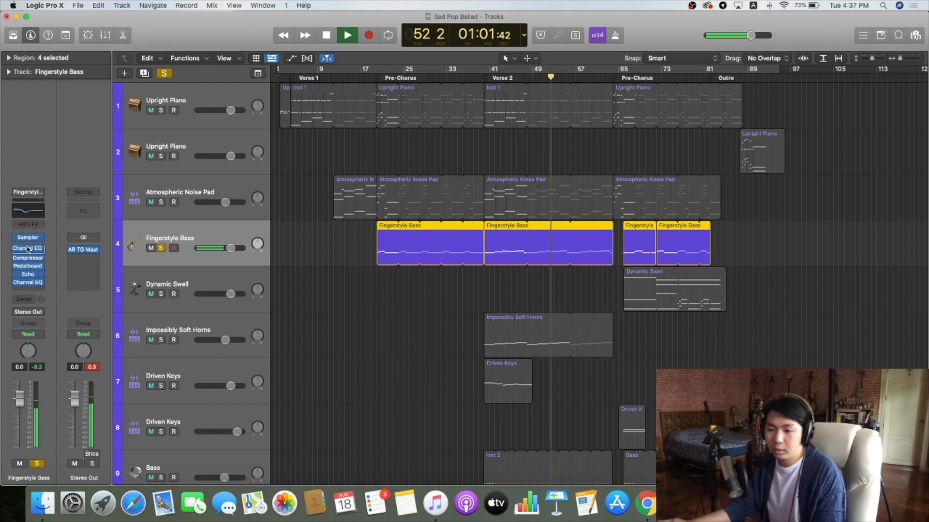
left_click_drag(28, 248, 28, 246)
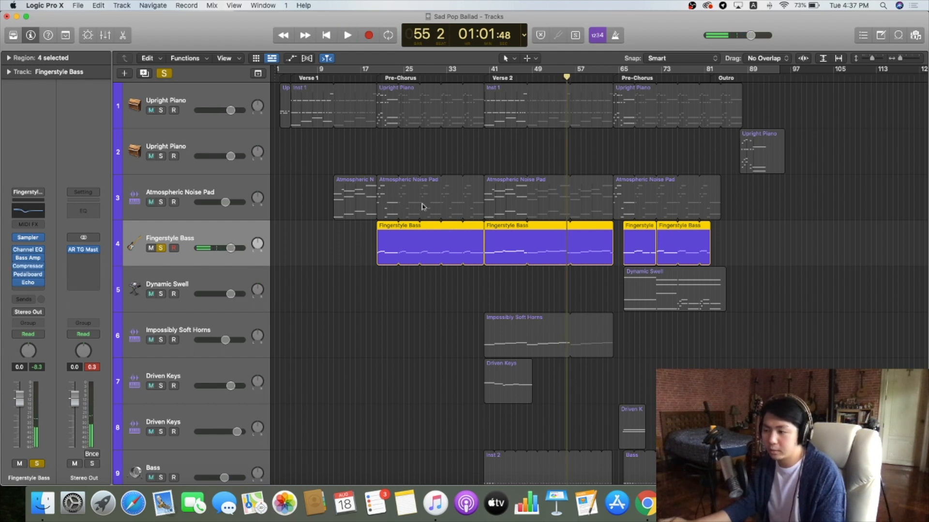
left_click(162, 248)
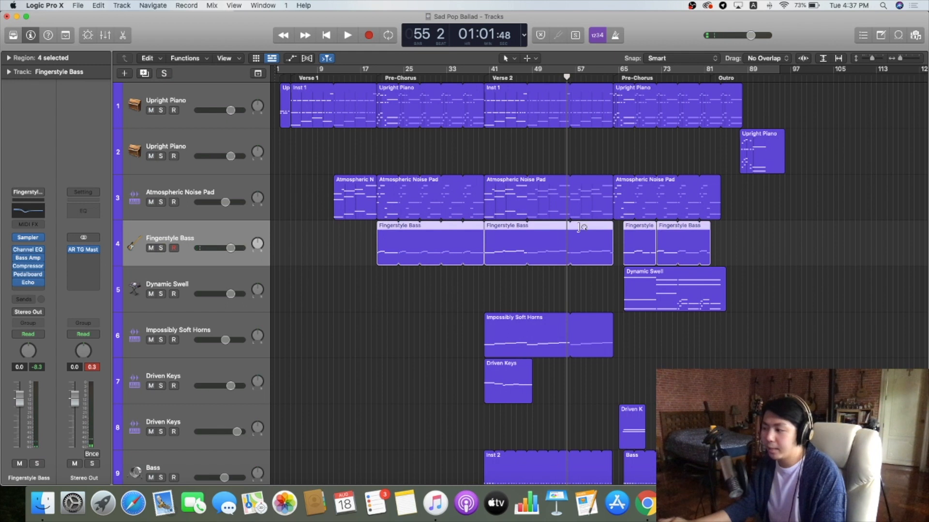
Step: Play the Dynamic Swell track in solo from bar 65 in the second Pre-Chorus
left_click(615, 77)
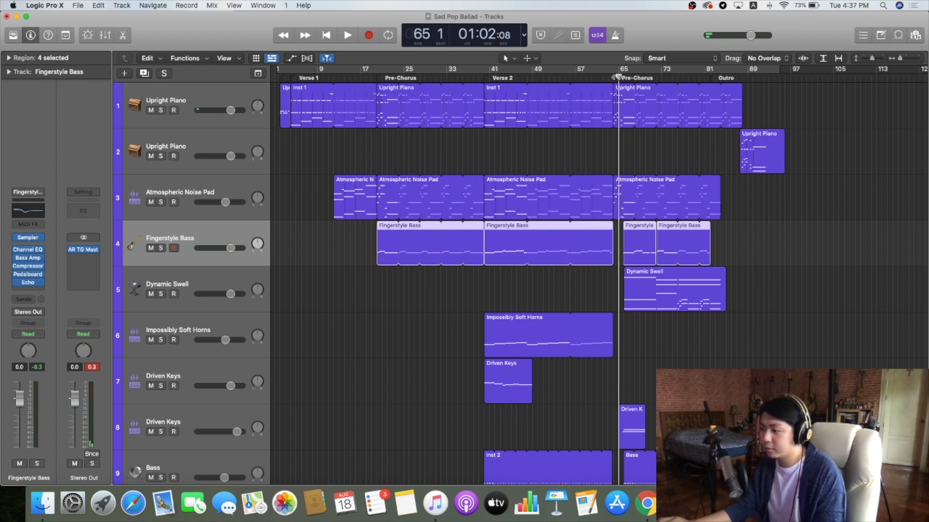
left_click(210, 279)
left_click(161, 294)
key("space")
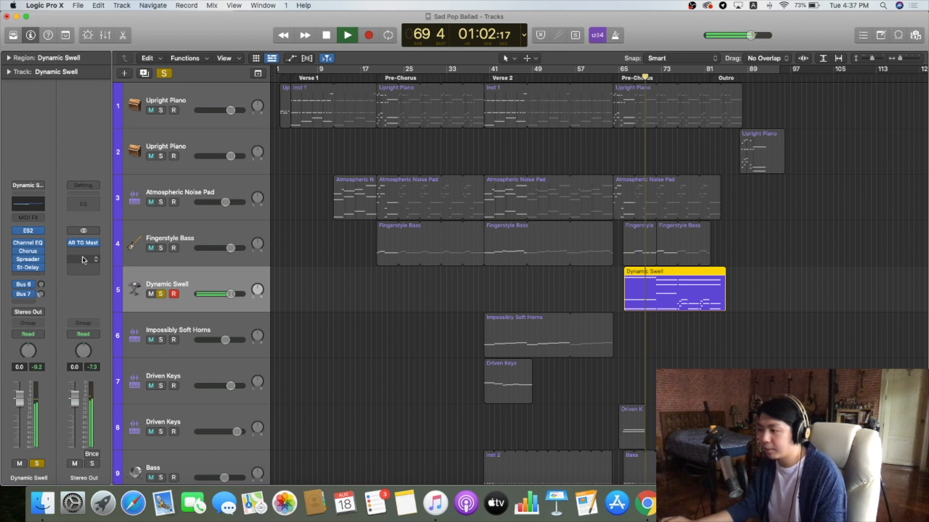
Step: Inspect the Dynamic Swell track's Spreader settings, close them, and open its St-Delay effect
left_click(27, 260)
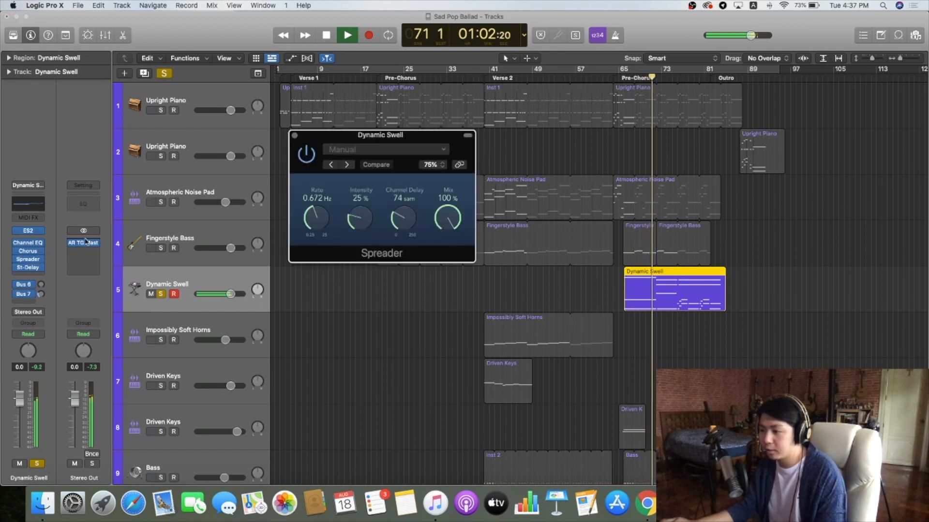
left_click(294, 135)
left_click(30, 269)
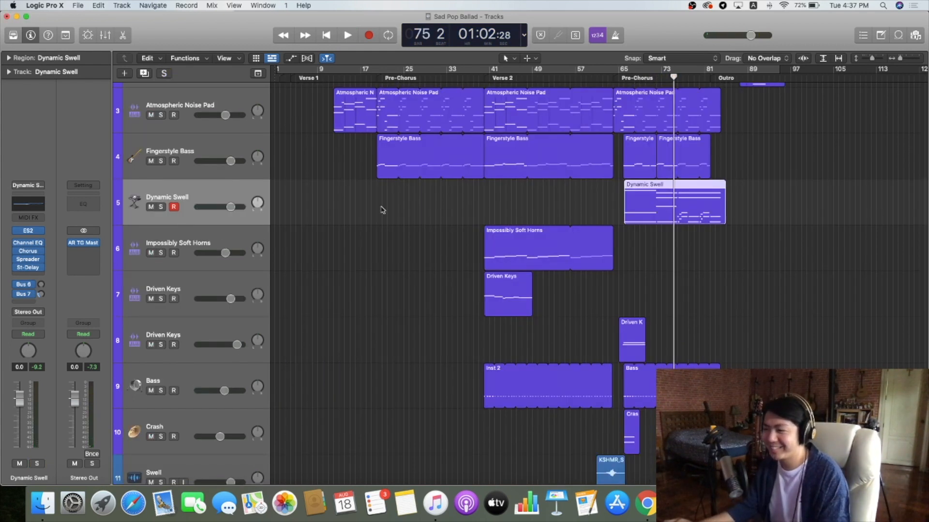
Step: Audition the Impossibly Soft Horns track in solo and turn its solo off
scroll(382, 209, "down", 2)
left_click(181, 205)
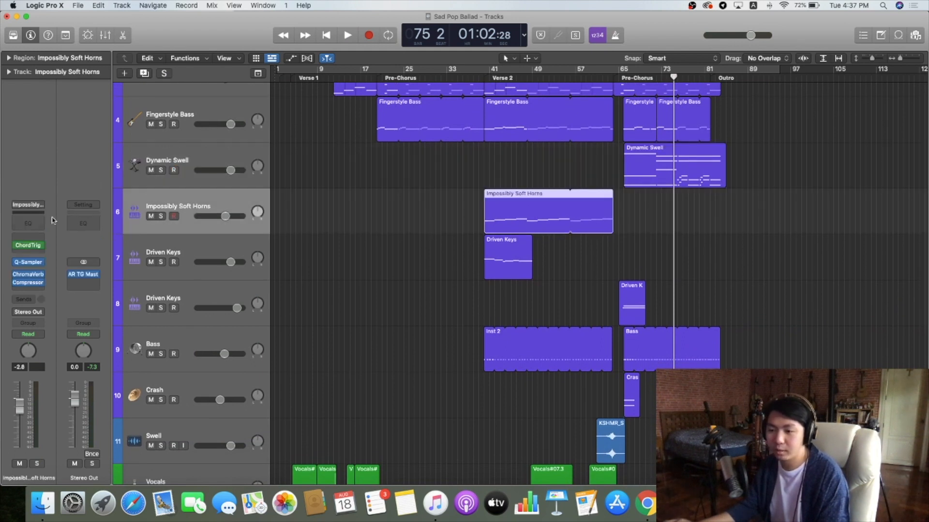
left_click(161, 216)
key("space")
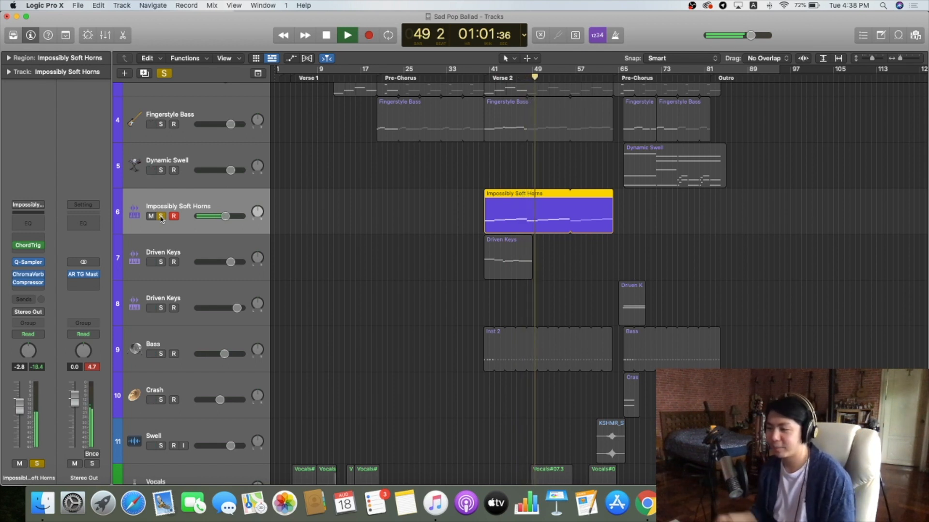
left_click(161, 217)
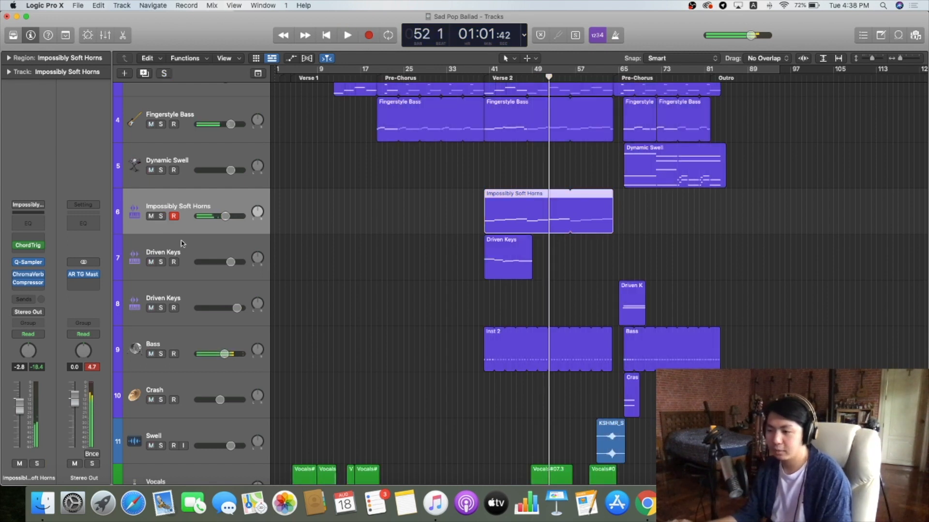
Step: Select Driven Keys track 7, start playback from bar 40 at Verse 2, and solo the track
left_click(188, 245)
left_click(483, 78)
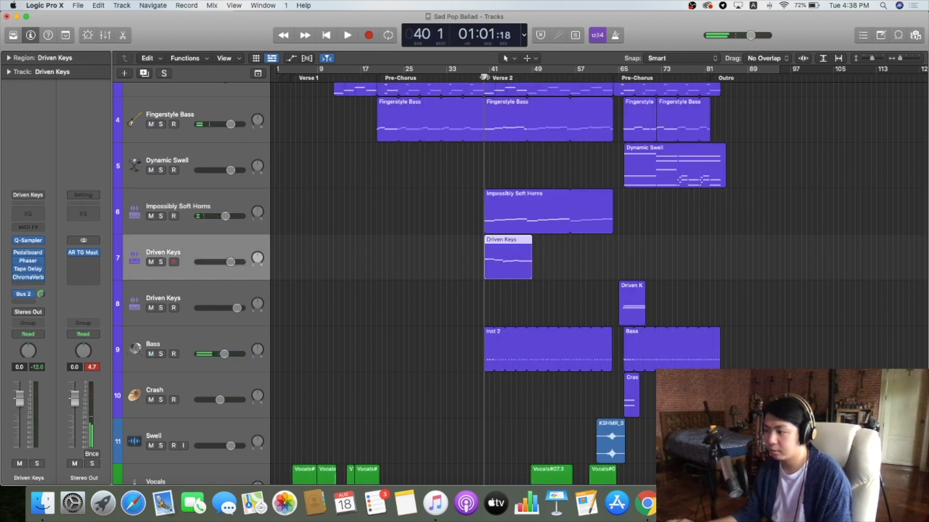
key("space")
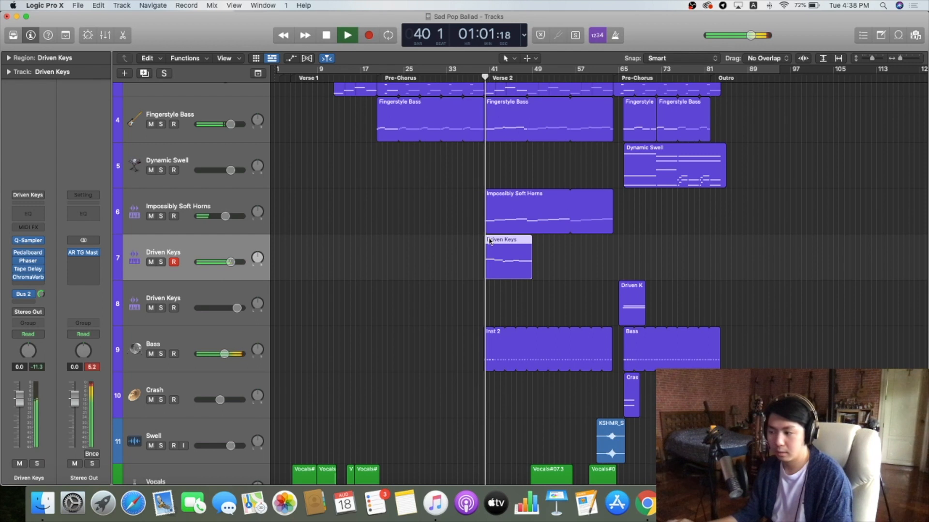
left_click(161, 262)
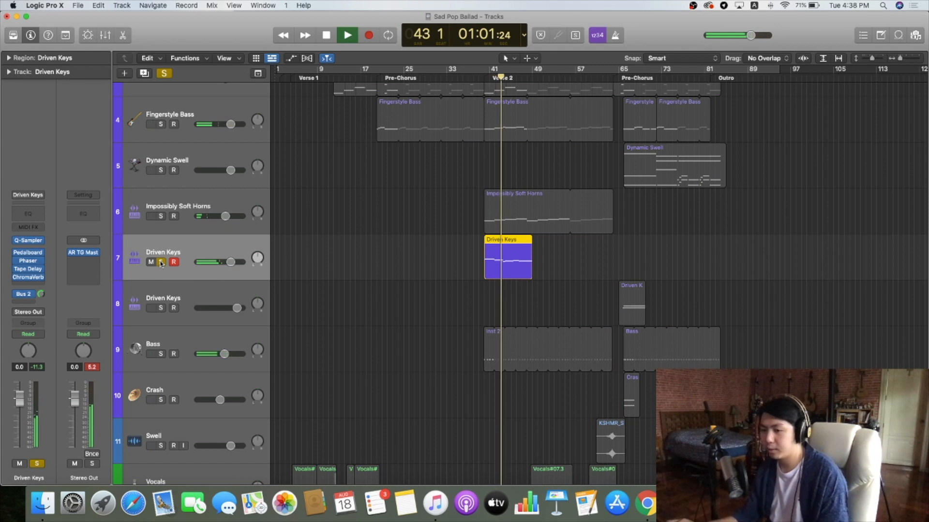
Step: Inspect the Tape Delay and ChromaVerb settings of Driven Keys track 7, closing each plug-in window
left_click(27, 269)
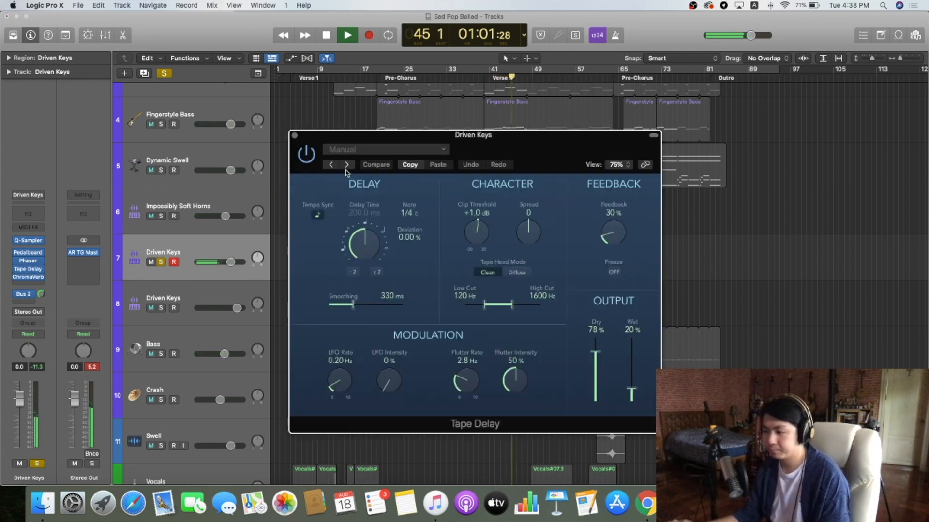
left_click(294, 139)
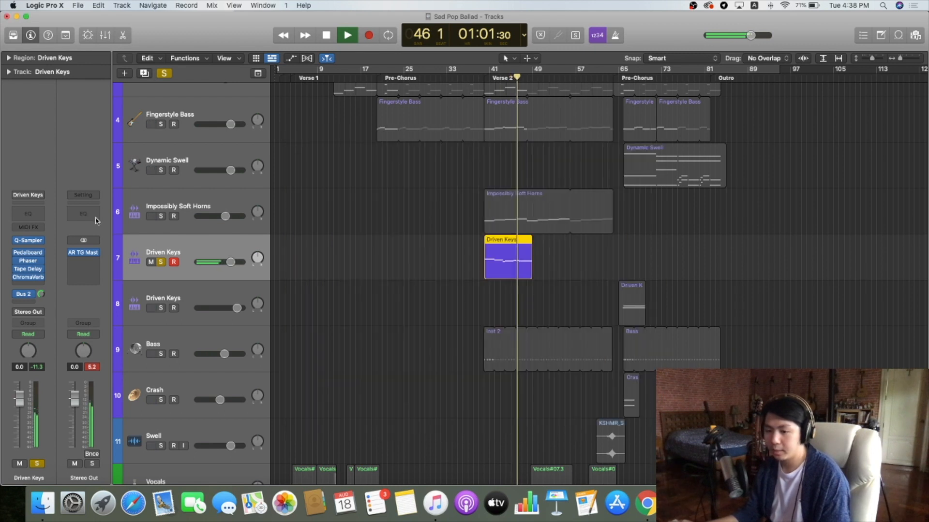
left_click(26, 279)
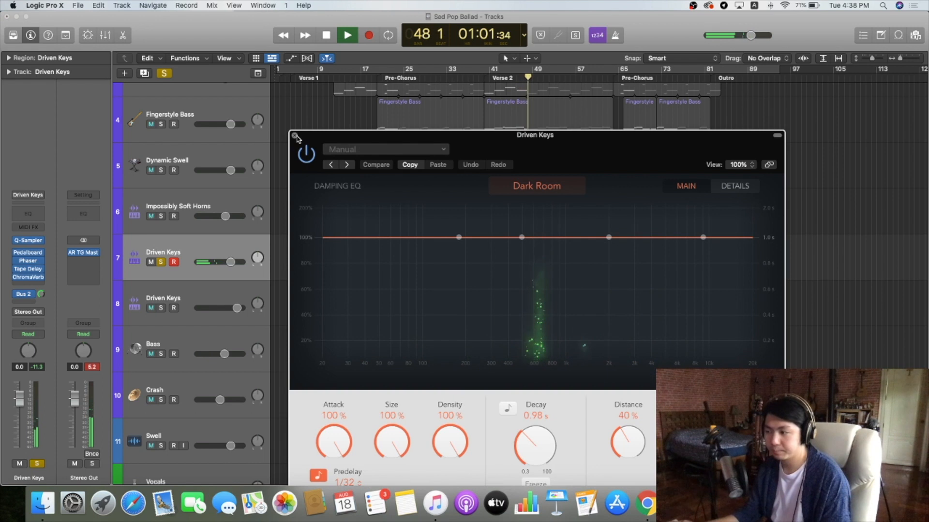
left_click(294, 136)
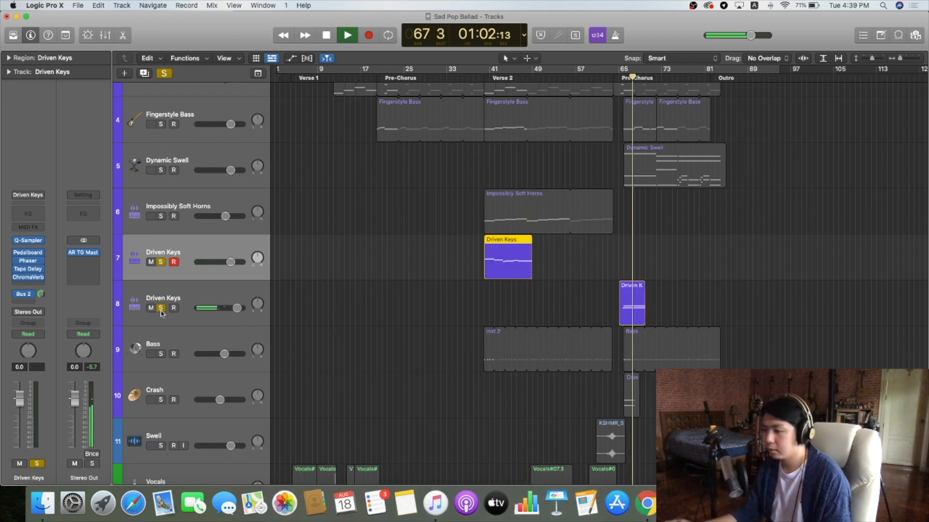
Step: Audition Driven Keys track 8 in solo, unsolo both Driven Keys tracks, and place the playhead at the second Pre-Chorus
left_click(161, 308)
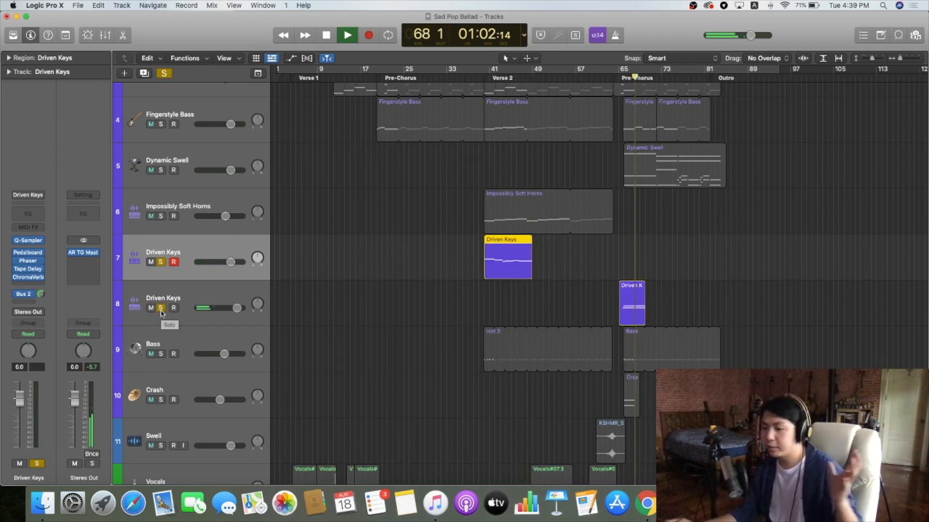
left_click(161, 310)
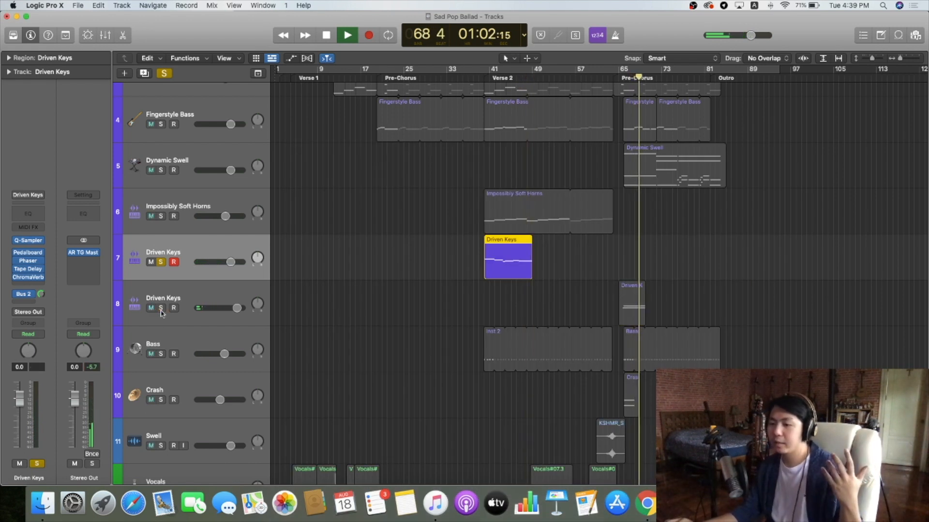
left_click(161, 262)
left_click(622, 78)
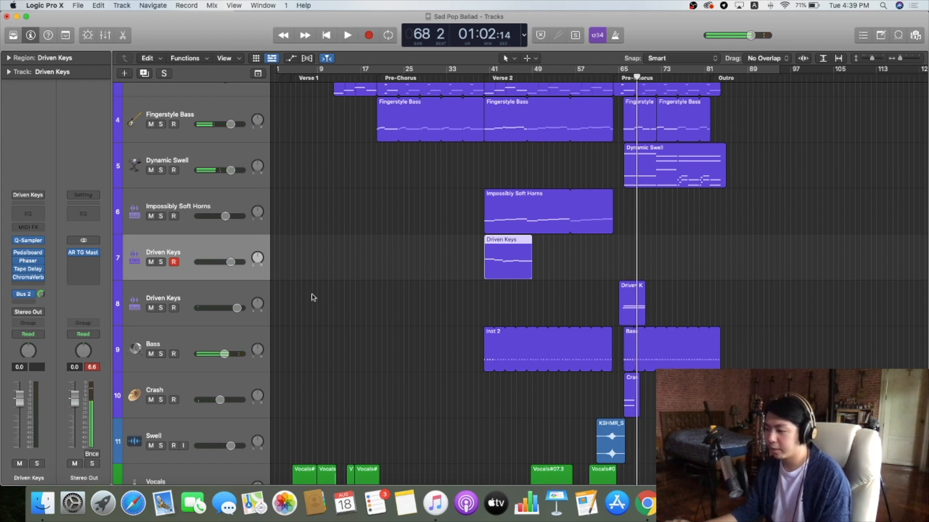
Step: Select the Bass track, start playback from bar 40 at Verse 2, and solo the track
scroll(384, 342, "down", 2)
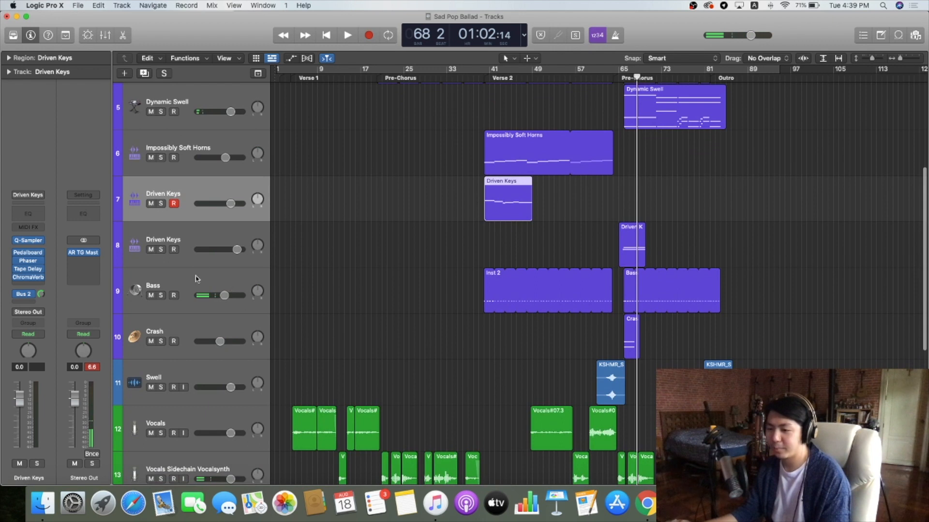
left_click(197, 279)
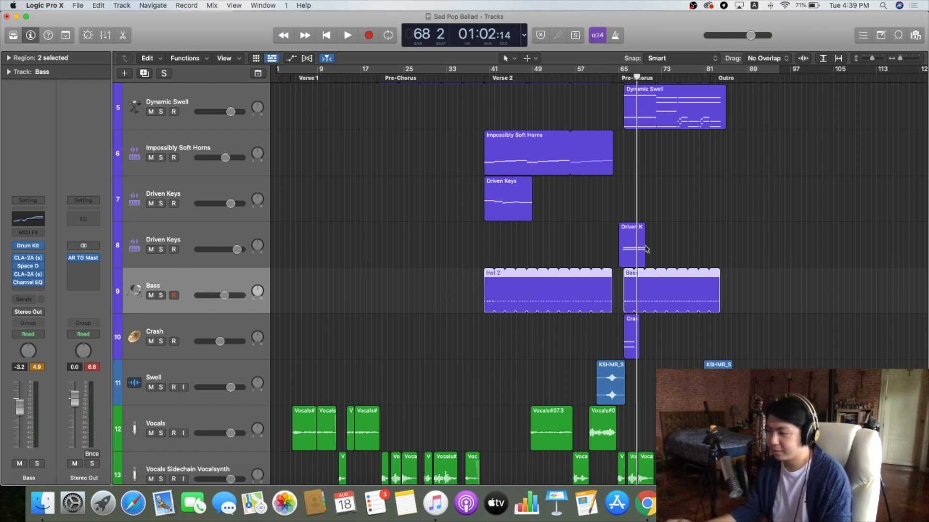
left_click(485, 78)
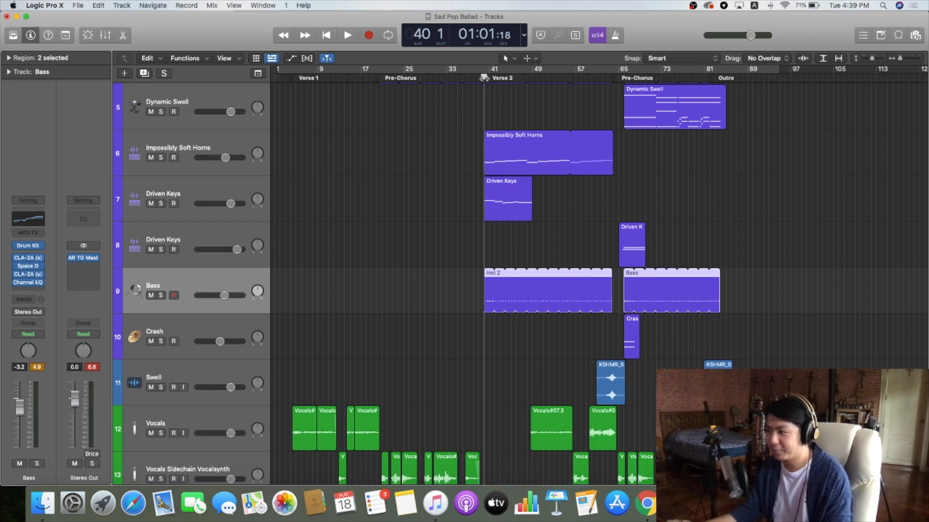
key("space")
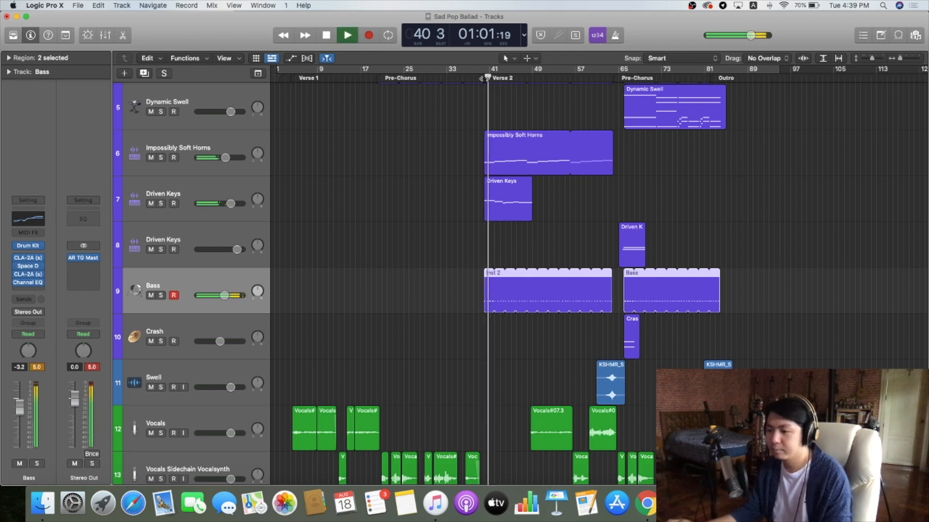
left_click(161, 296)
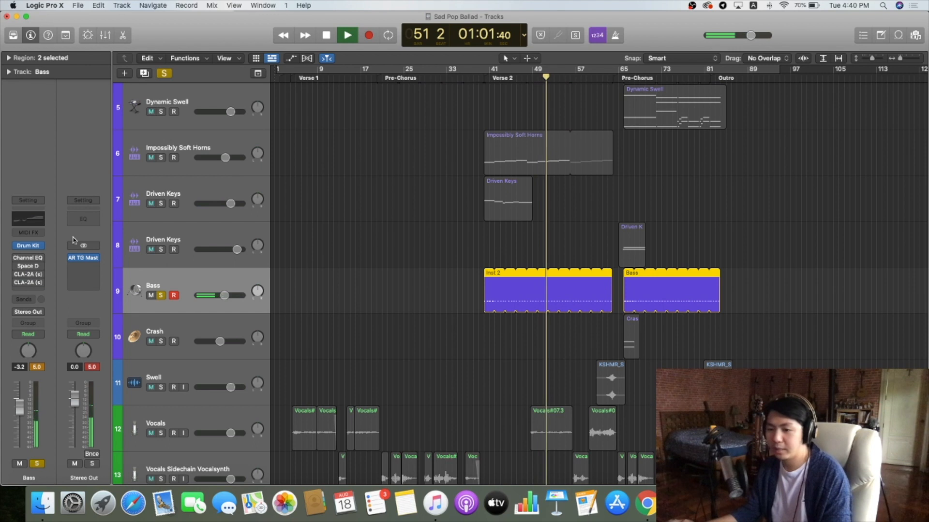
Step: Open the Bass track's Channel EQ, toggle its bypass, and close the plug-in window
left_click(28, 260)
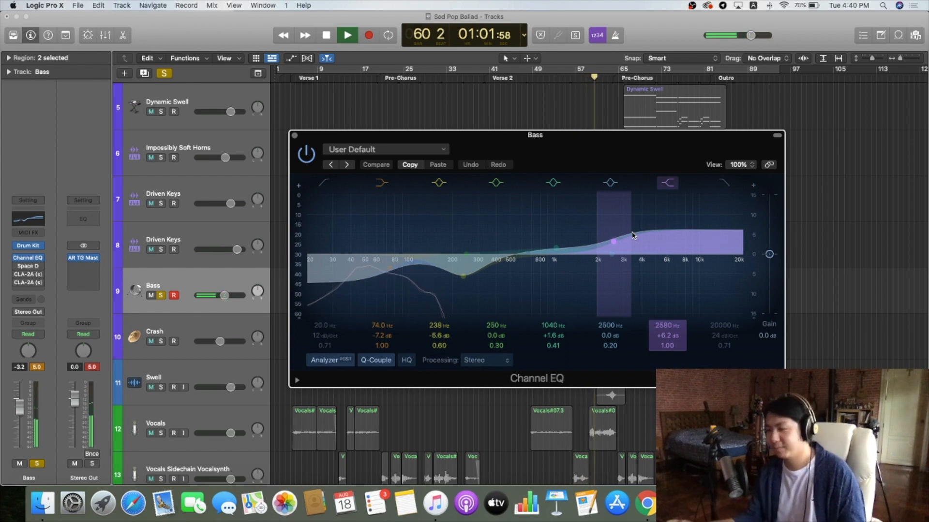
left_click(307, 148)
left_click(295, 135)
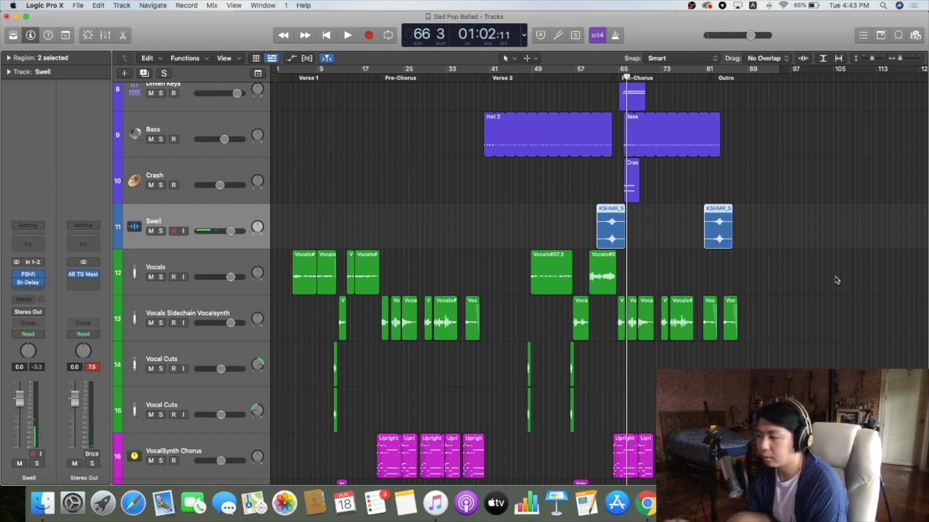
Step: Review the Vocals tracks, audition Vocals Sidechain Vocalsynth in solo together with VocalSynth Chorus, and stop playback and soloing
left_click(180, 268)
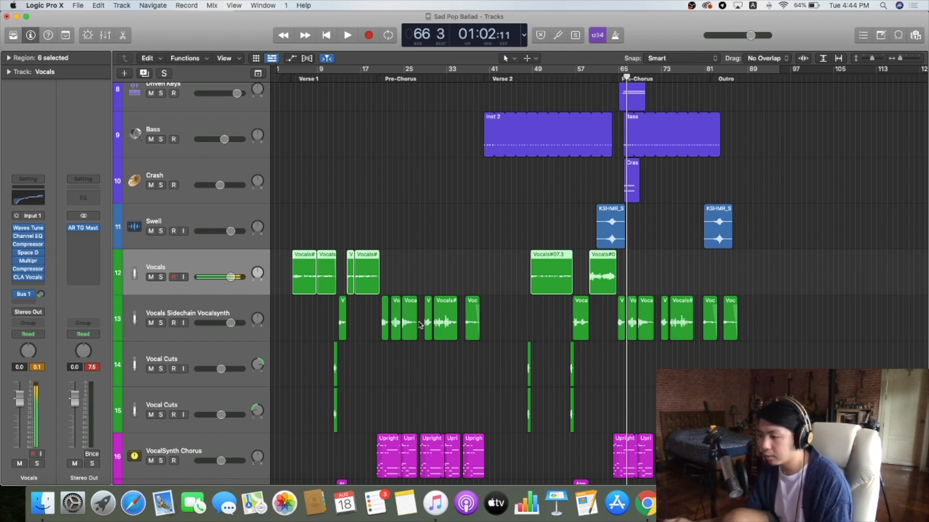
left_click(242, 305)
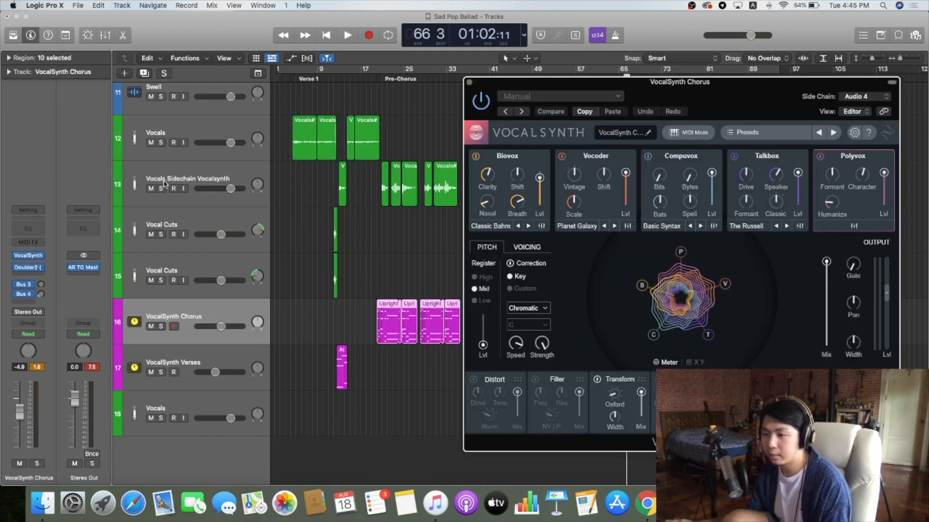
left_click(162, 189)
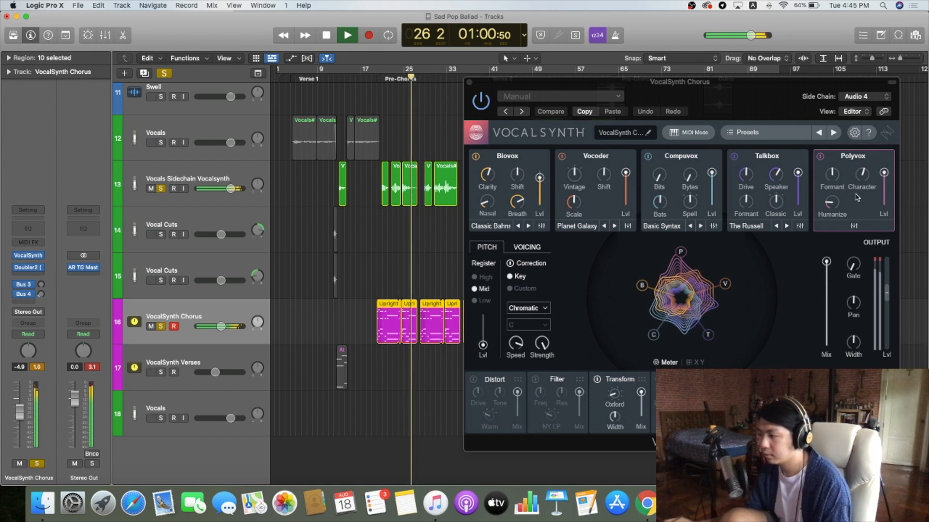
key("space")
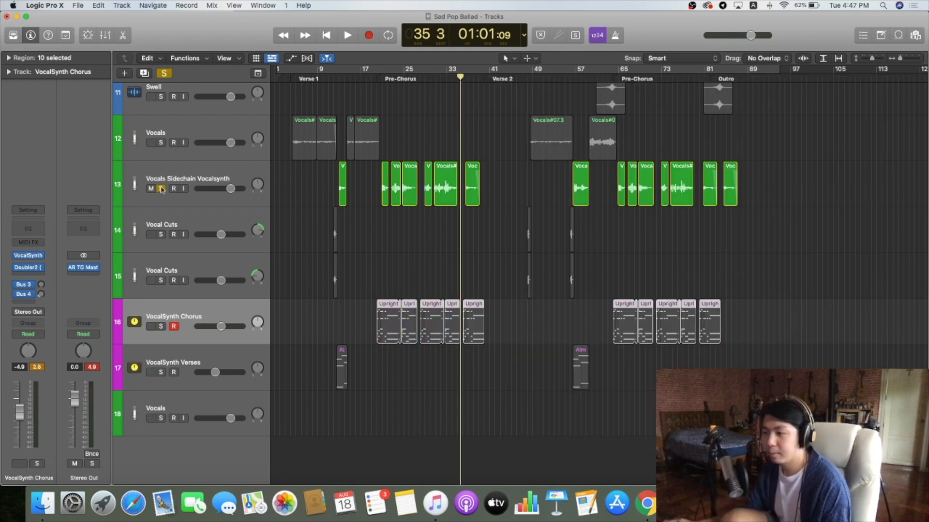
left_click(162, 188)
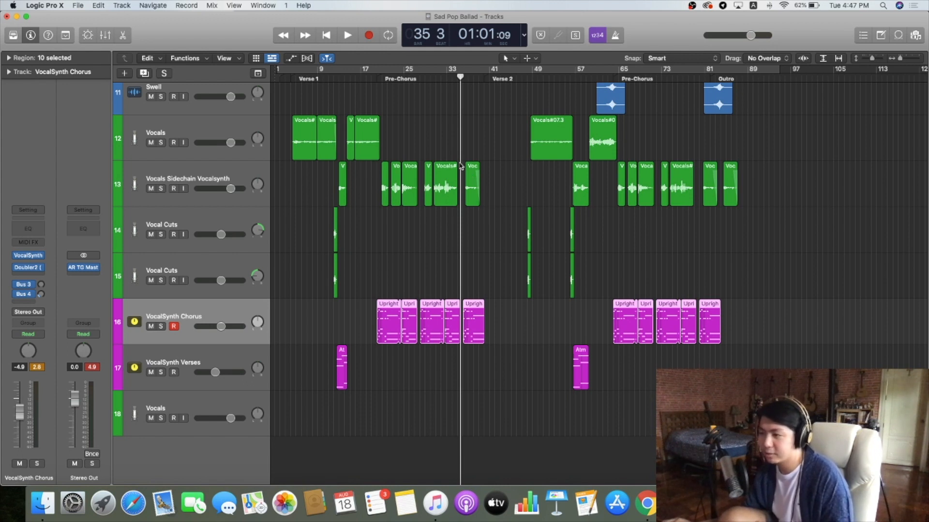
Step: Audition both Vocal Cuts tracks in solo from about bar 11 in Verse 1, stop playback, and unsolo them
left_click(334, 78)
key("space")
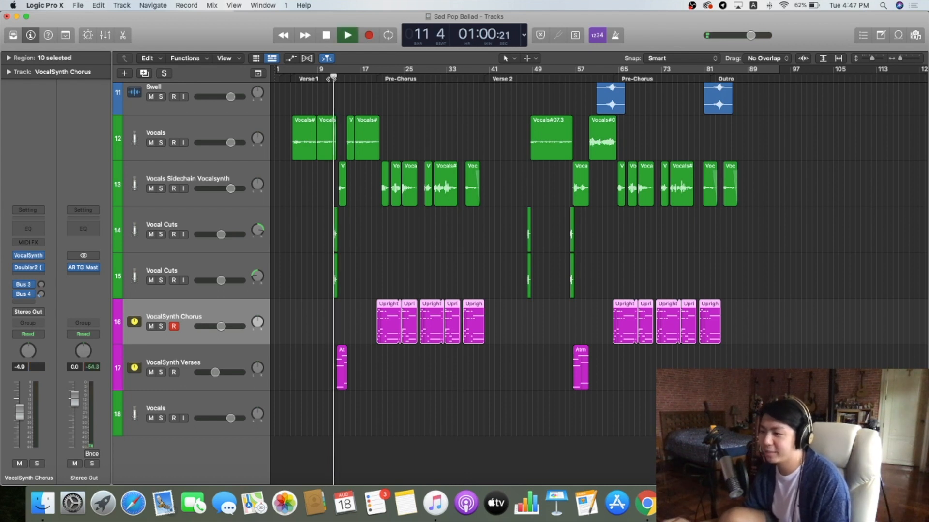
left_click(161, 235)
left_click(161, 280)
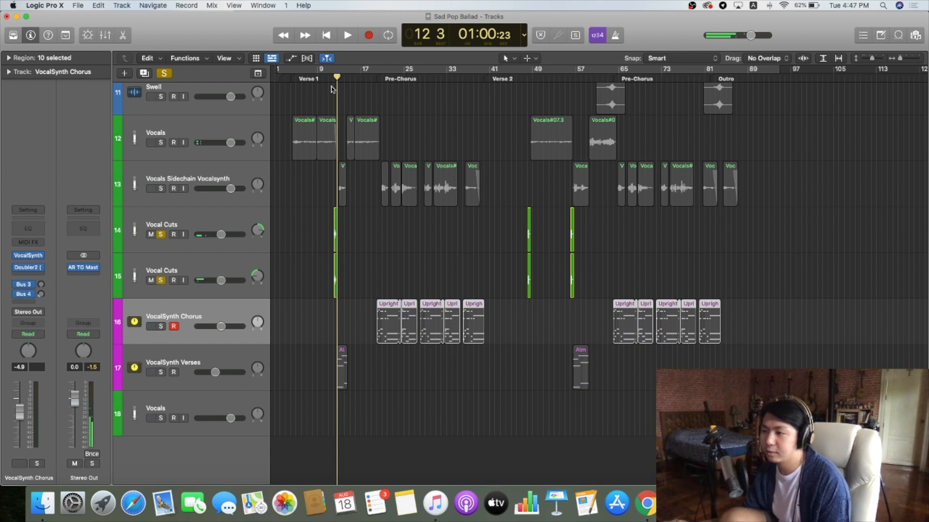
key("space")
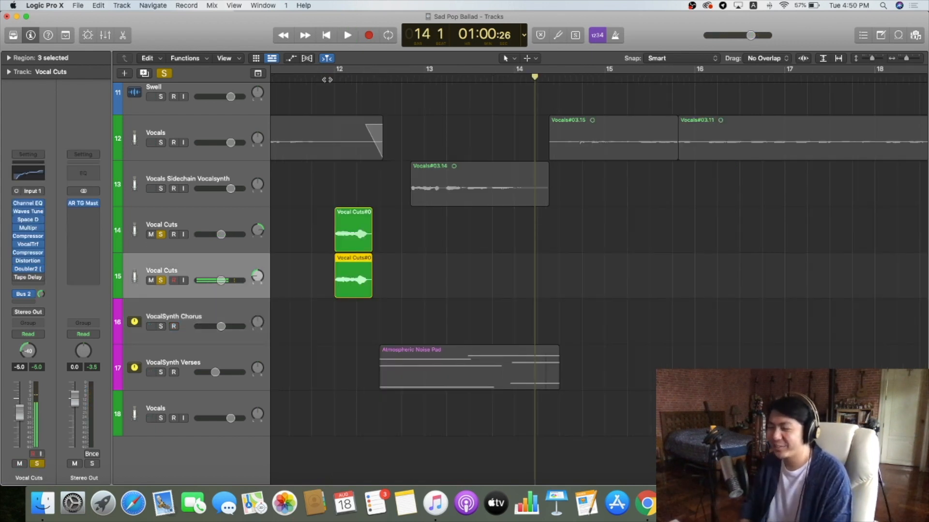
mouse_move(150, 180)
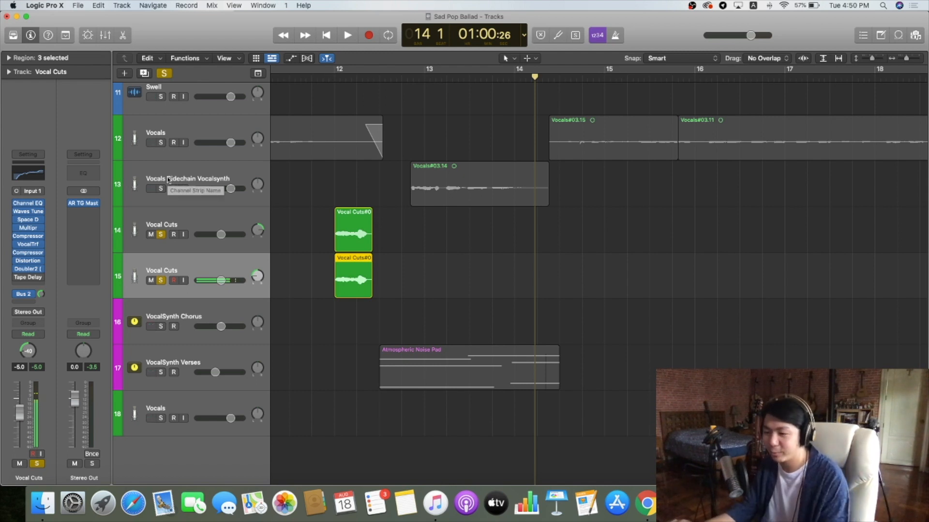
left_click(160, 235)
left_click(161, 281)
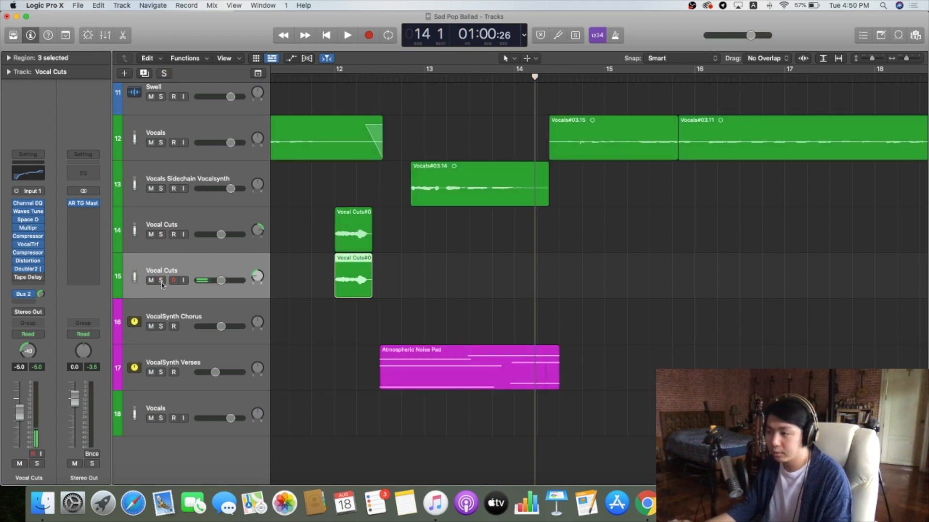
Step: Look over the whole arrangement and play the full mix from the start of the song
key("z")
scroll(516, 290, "up", 10)
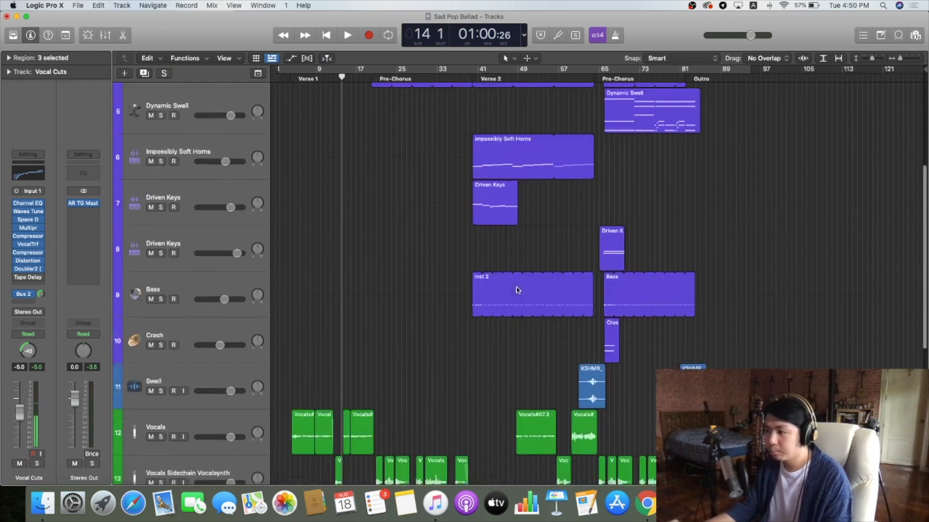
scroll(517, 290, "down", 5)
scroll(518, 291, "down", 5)
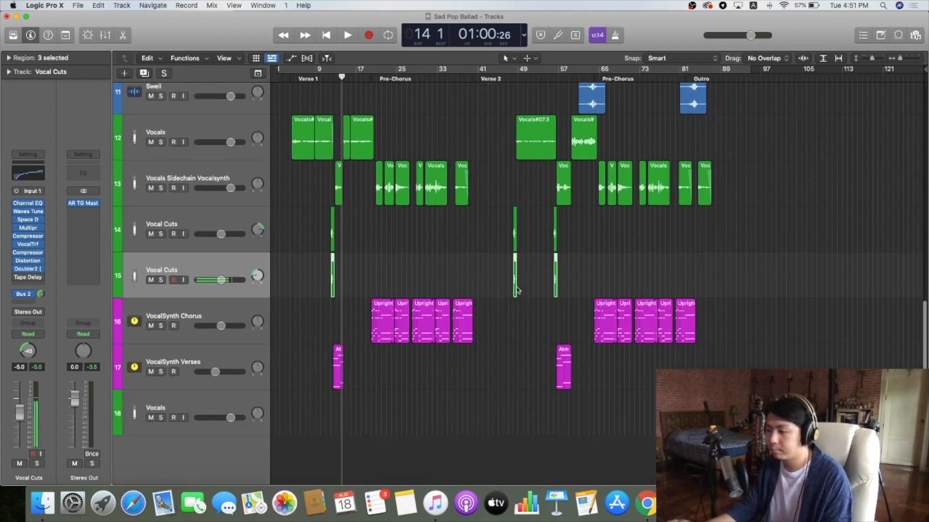
scroll(516, 290, "up", 10)
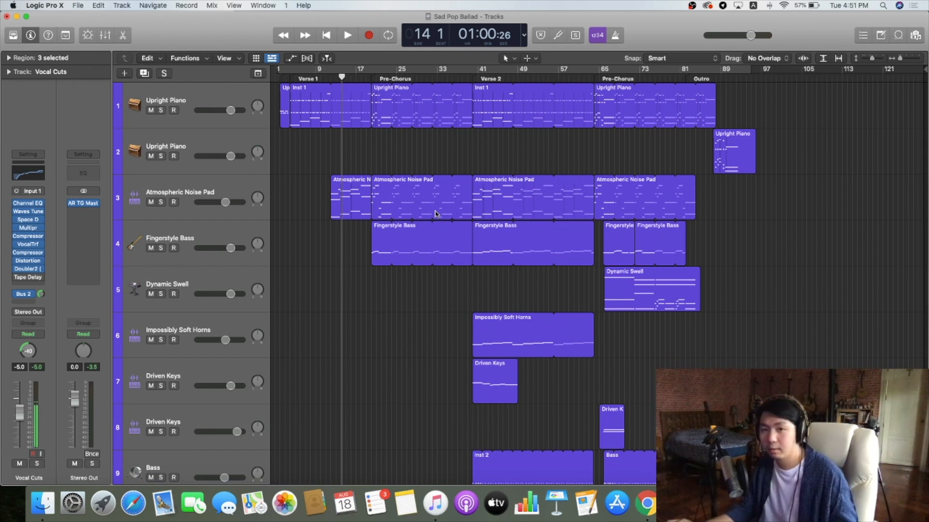
left_click(279, 78)
key("space")
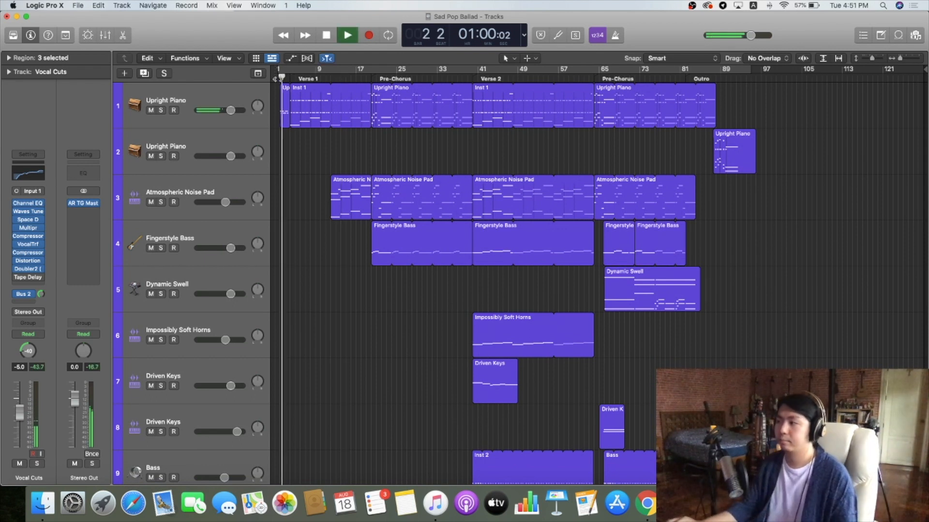